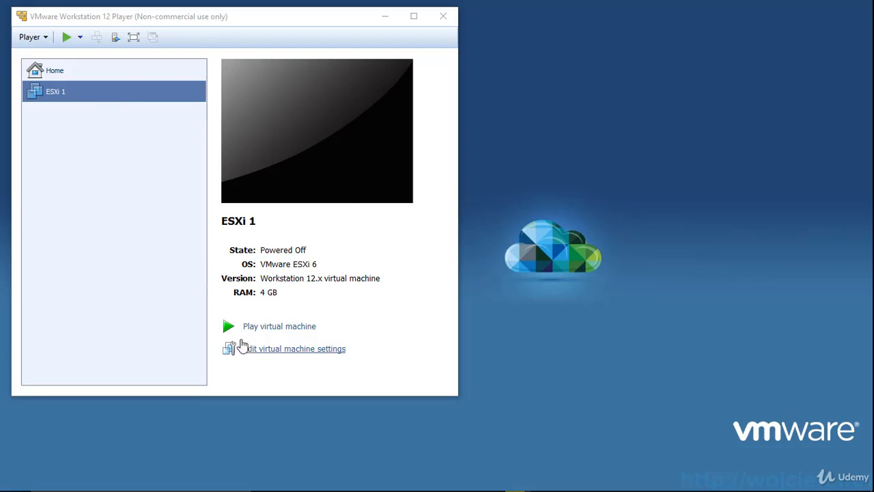
Step: Add a new 40 GB SCSI virtual disk, split into multiple files and stored as ESXi 1-0.vmdk, to the ESXi 1 virtual machine
left_click_drag(161, 23, 258, 39)
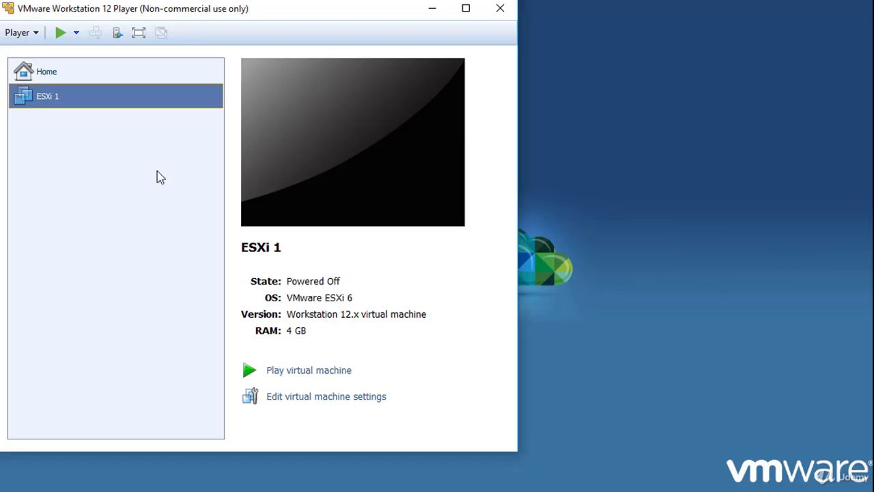
left_click(307, 399)
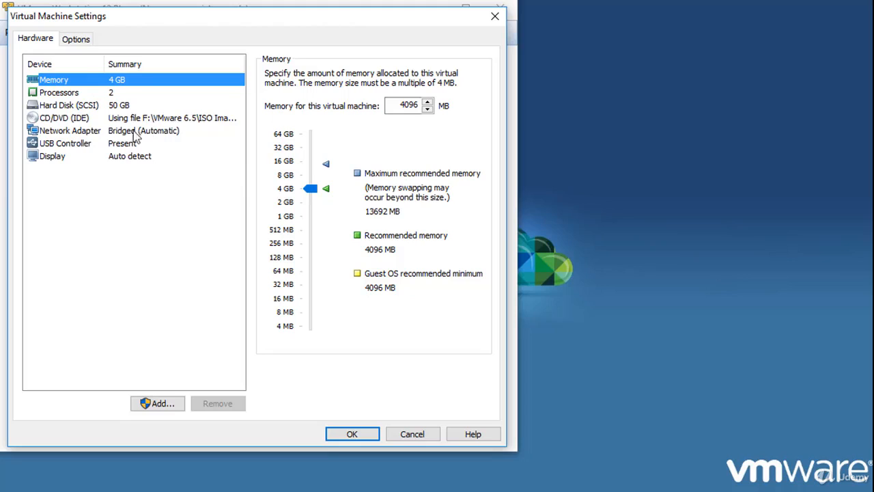
left_click(96, 109)
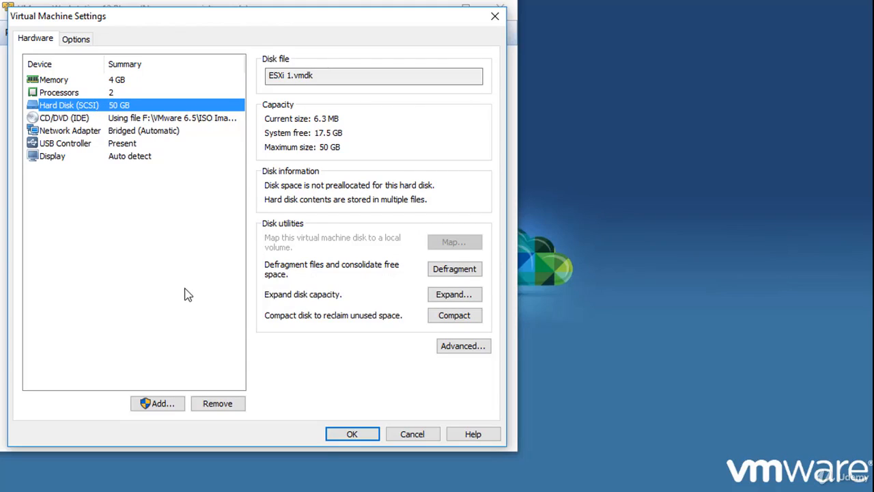
left_click(178, 406)
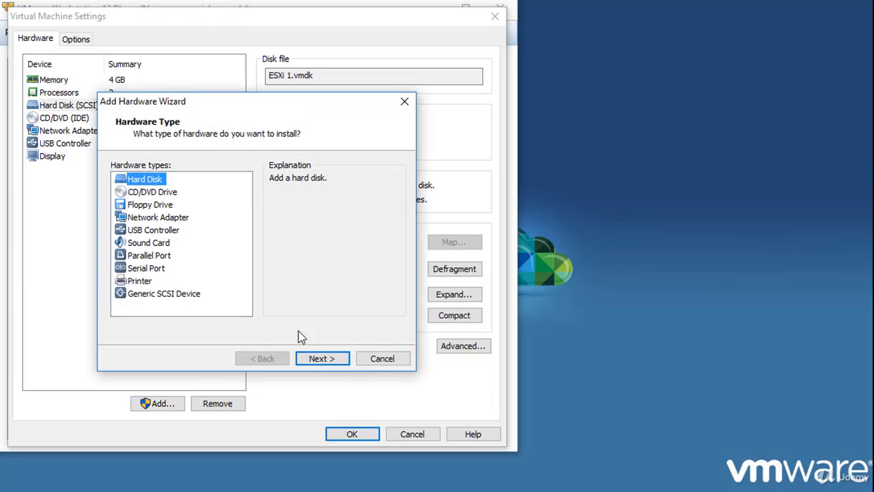
left_click(334, 360)
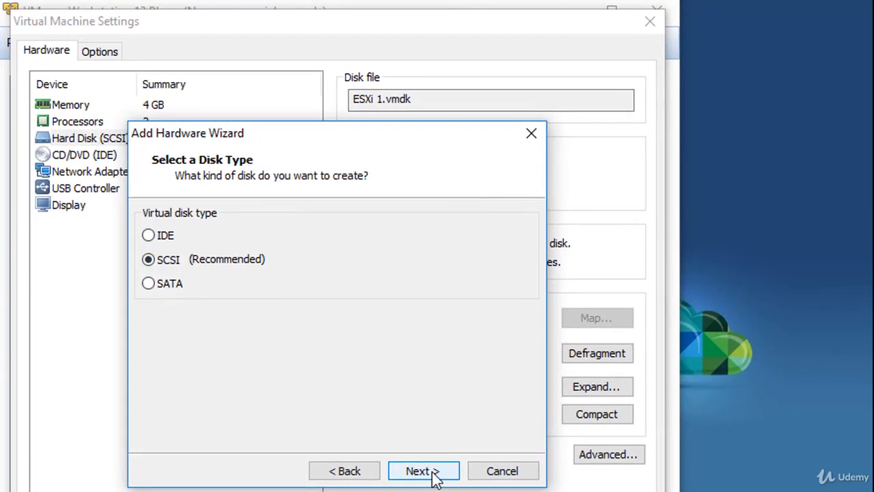
left_click(433, 471)
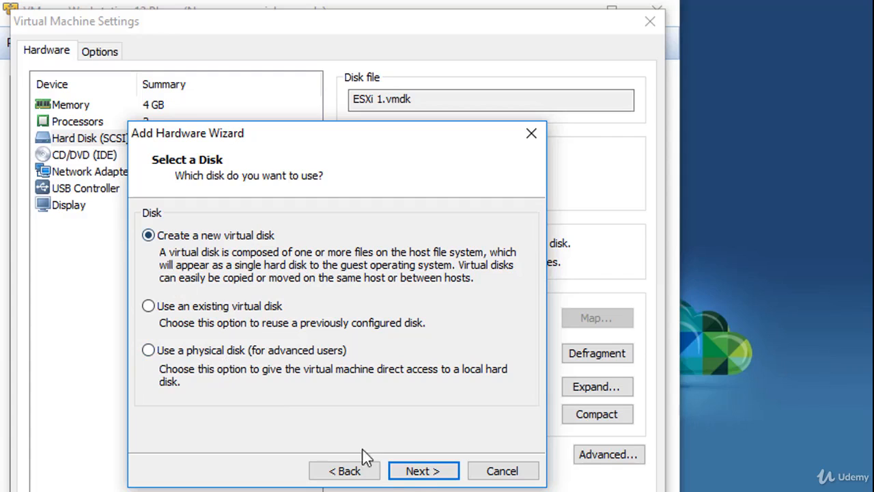
left_click(428, 471)
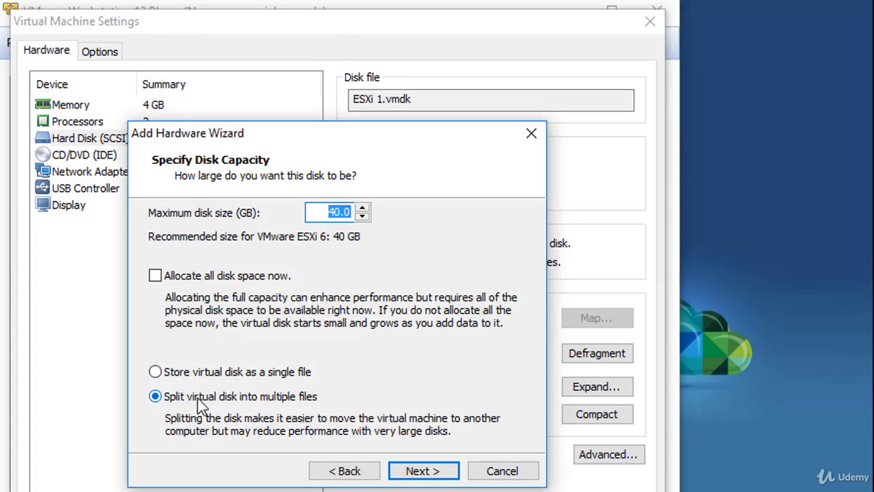
left_click(417, 472)
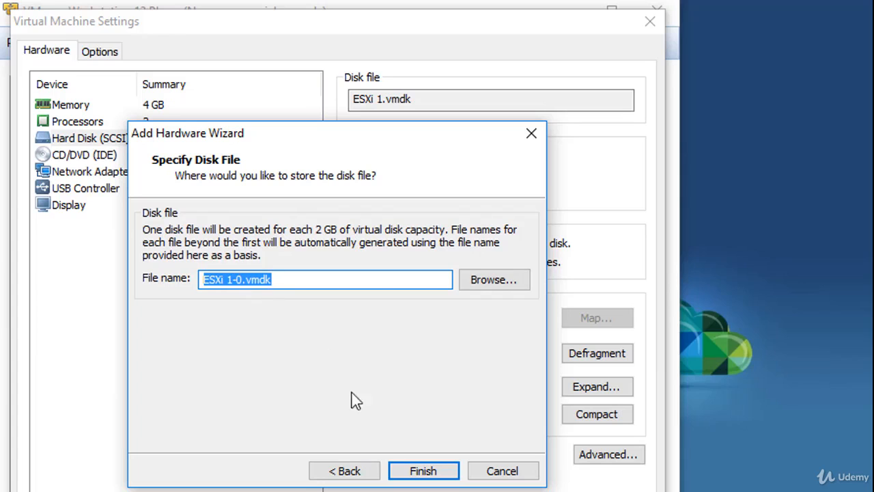
left_click(415, 467)
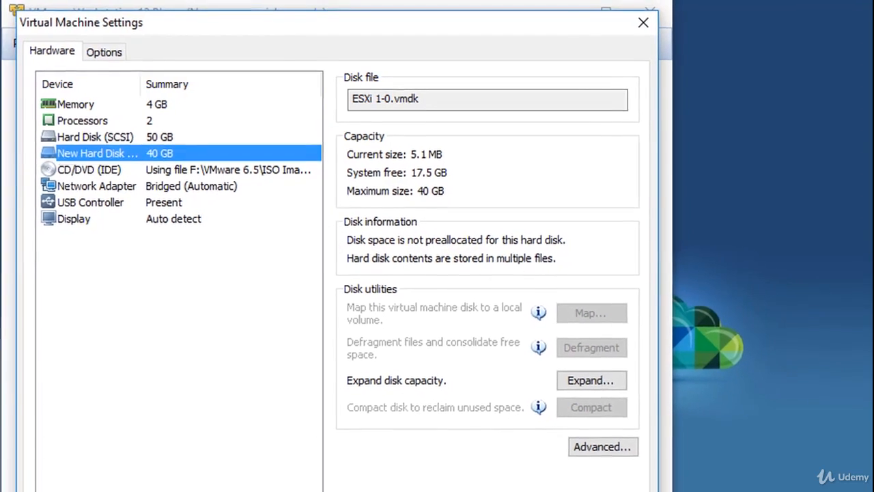
left_click(444, 475)
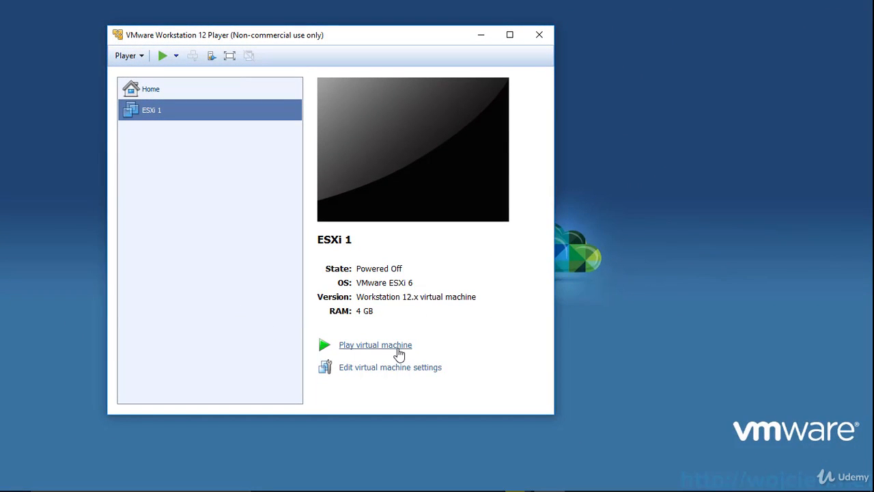
Step: Power on the ESXi 1 virtual machine and let it boot into the ESXi-6.5.0 standard installer
left_click(162, 56)
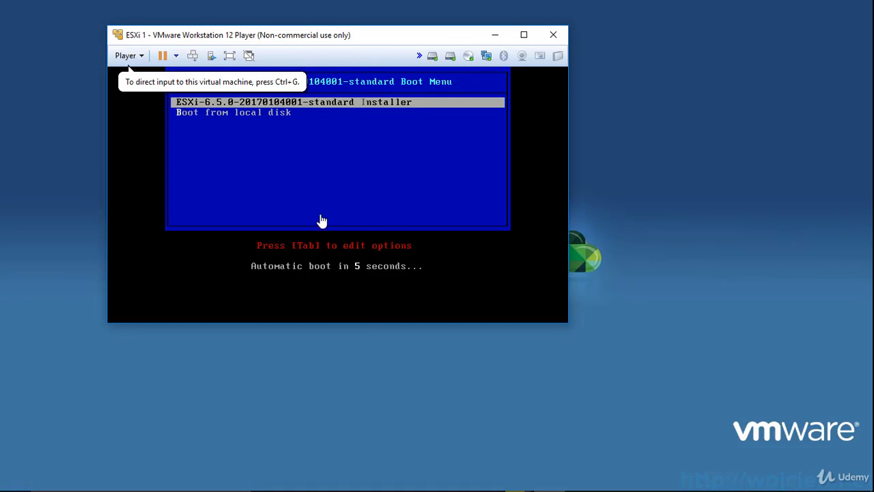
left_click(375, 208)
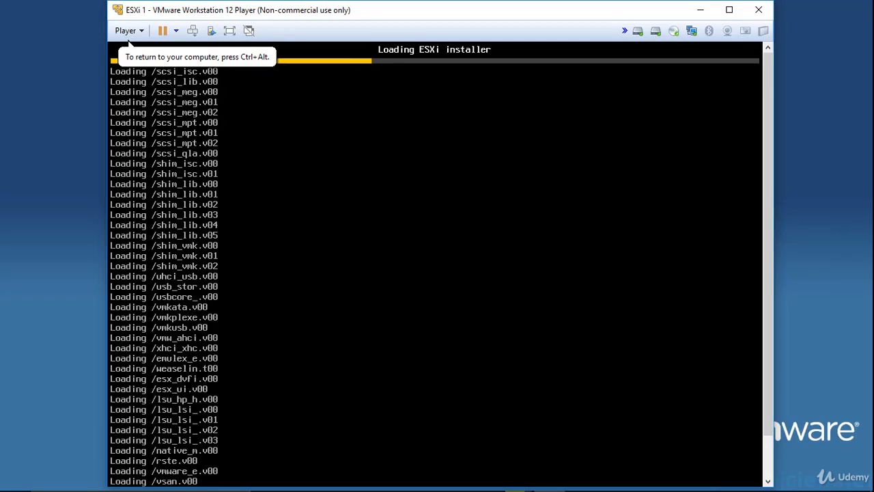
left_click_drag(424, 17, 339, 18)
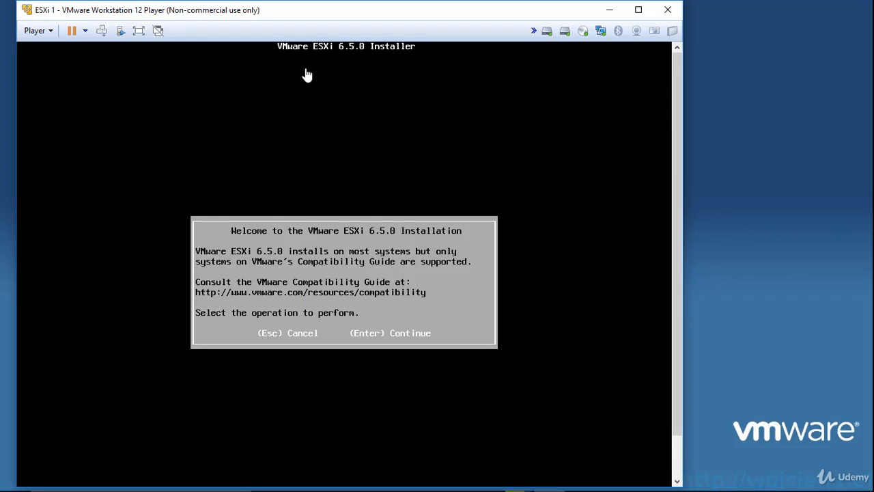
Step: Continue past the ESXi 6.5.0 installation welcome screen and accept the end user license agreement
left_click(390, 169)
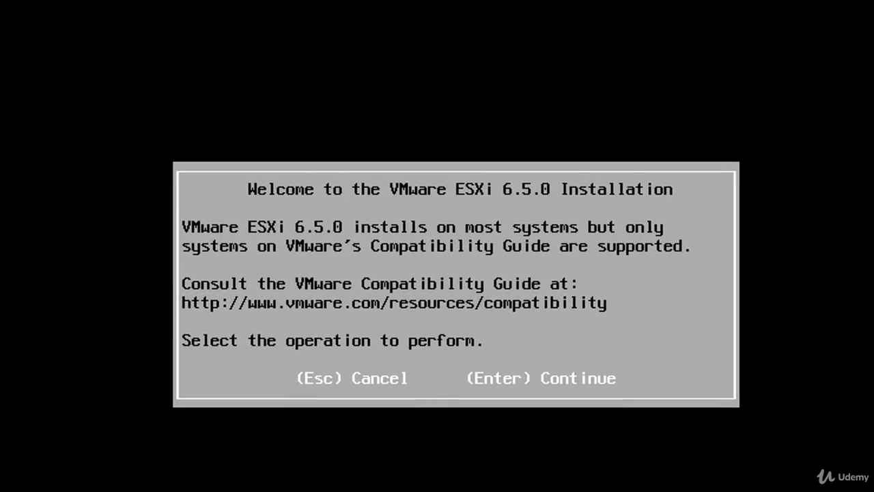
key("Return")
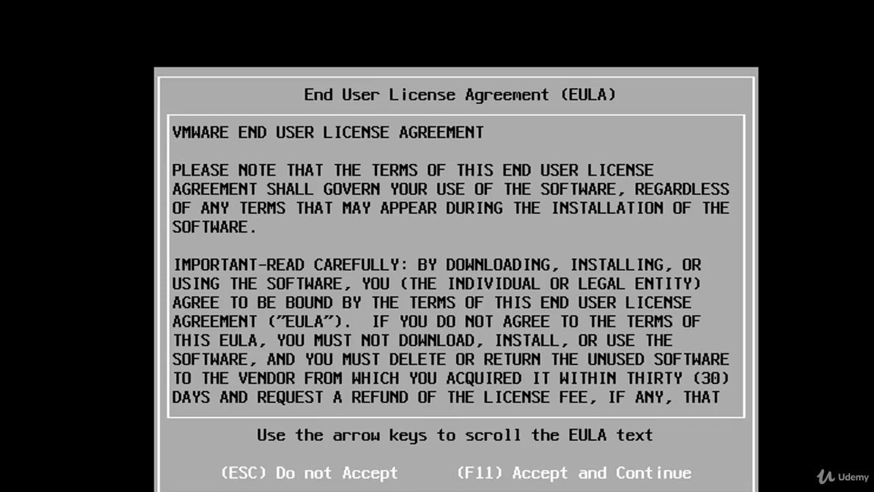
key("F11")
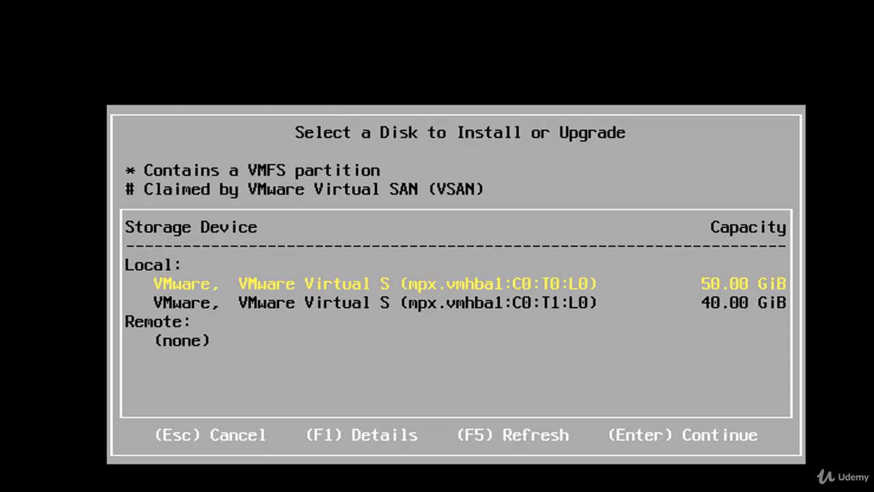
Step: Choose the 50 GiB local disk (mpx.vmhba1:C0:T0:L0) as the ESXi installation target
key("Down")
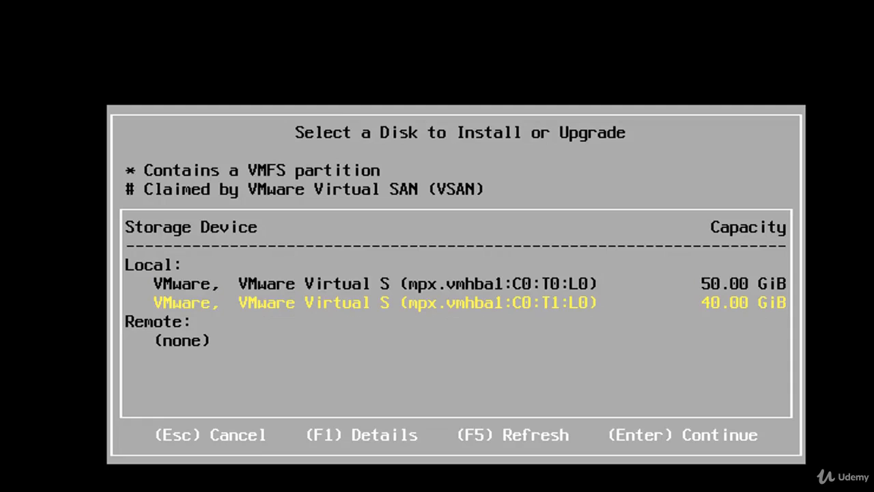
key("Up")
key("Down")
key("Up")
key("Down")
key("Up")
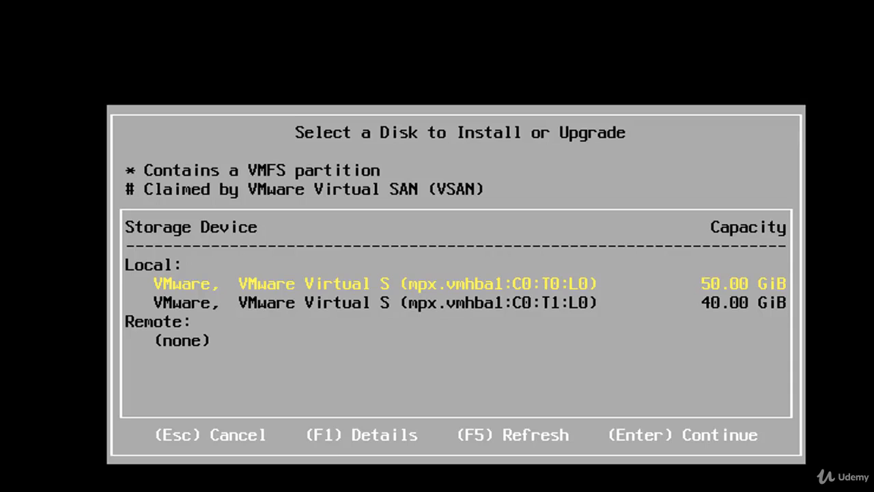
key("Down")
key("Up")
key("Down")
key("Up")
key("Down")
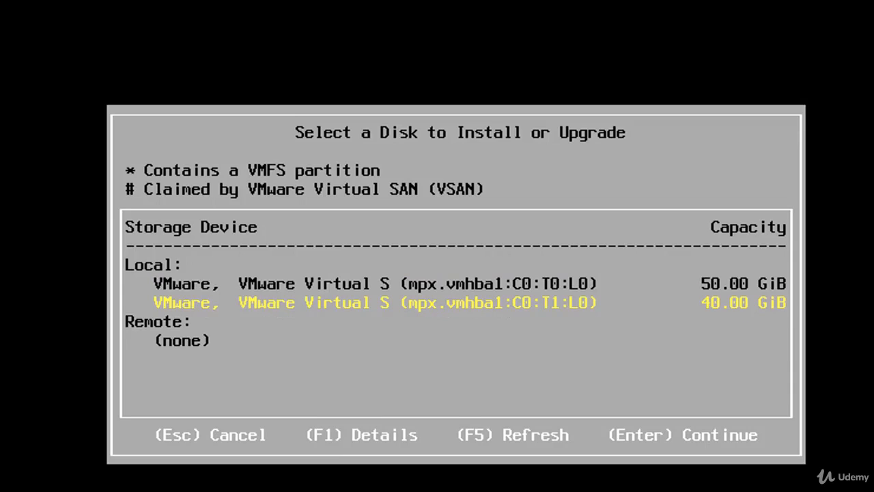
key("Up")
key("Down")
key("Up")
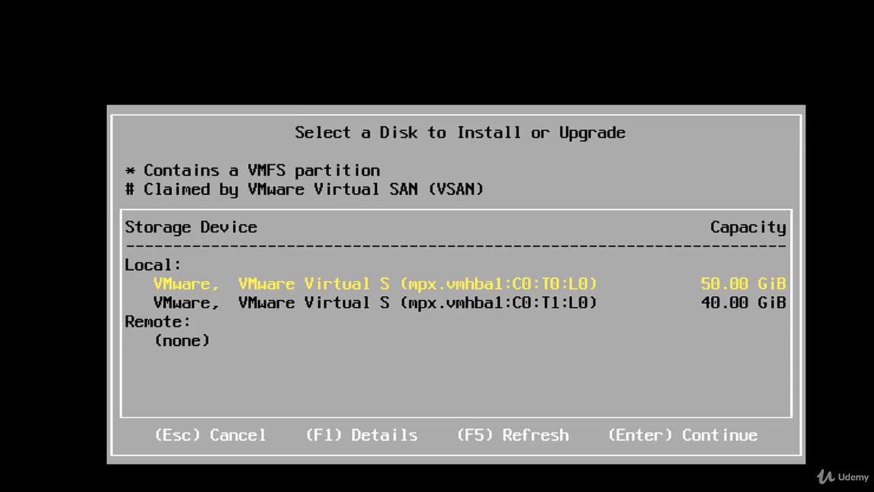
key("Return")
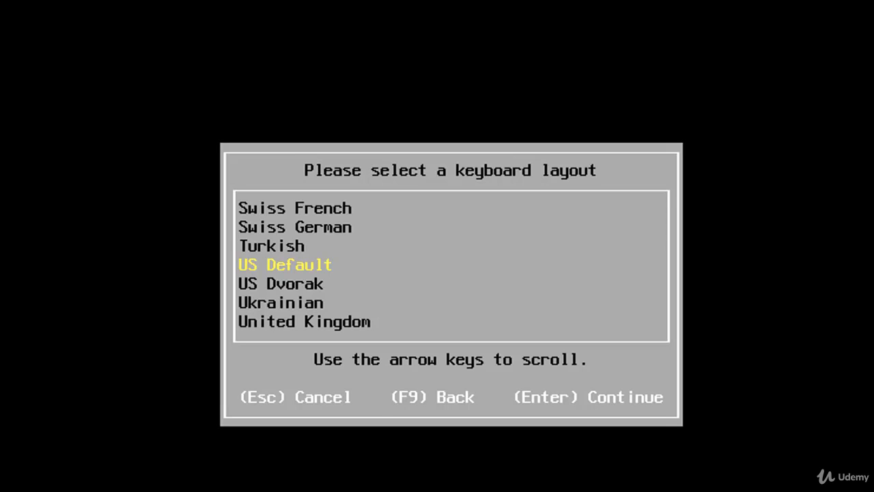
Step: Choose the US Default keyboard layout for the ESXi installation and continue
key("Up")
key("Up")
key("Down")
key("Down")
key("Down")
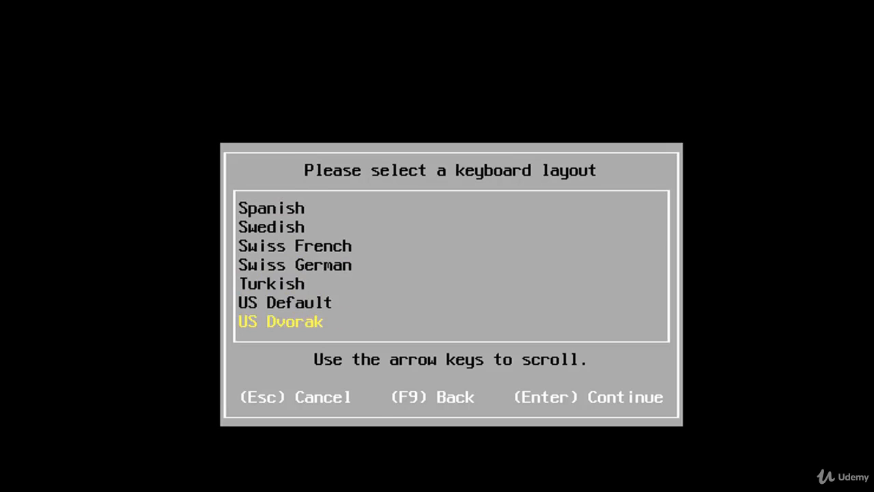
key("Up")
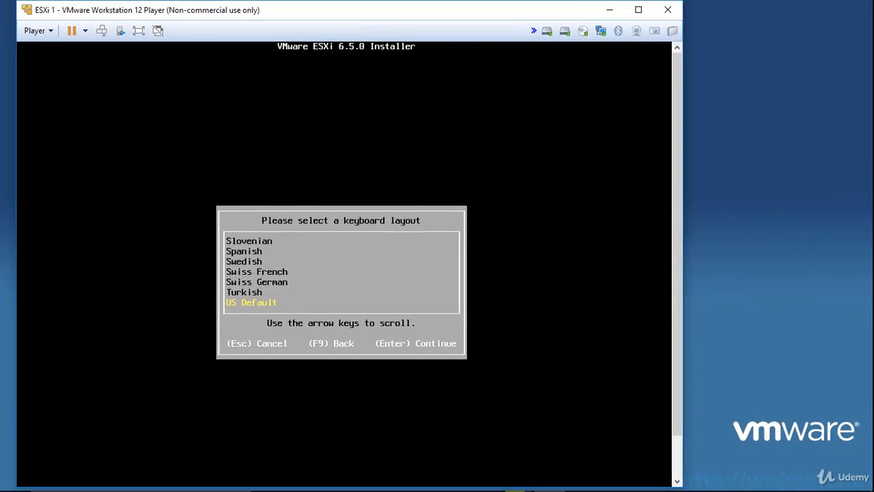
key("Return")
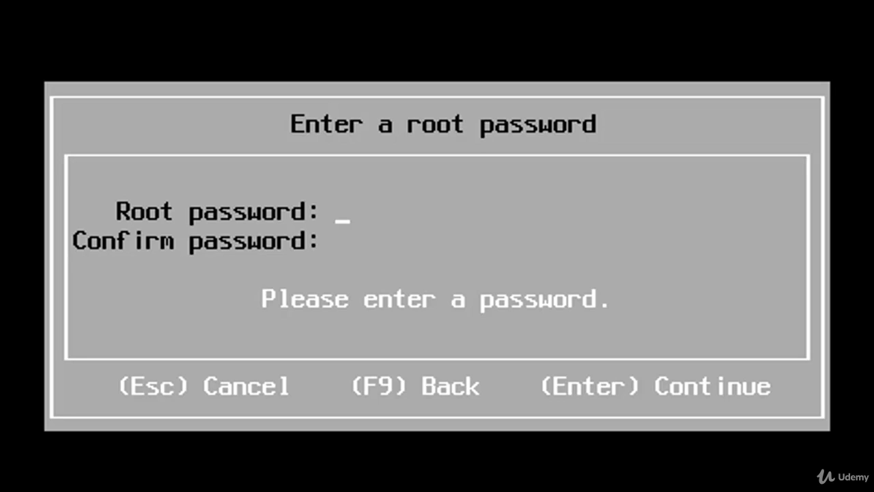
Step: Enter and confirm the root password, and start the ESXi 6.5.0 installation on the selected disk
key("Tab")
key("Up")
type("*********")
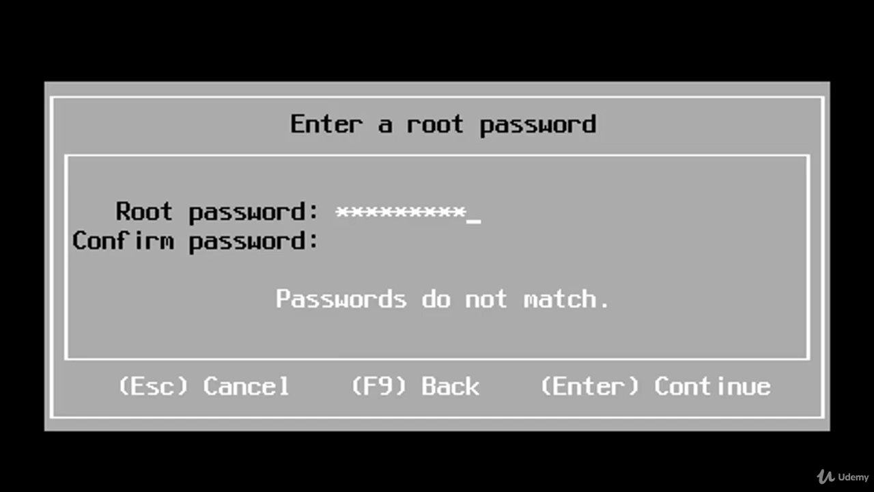
key("Down")
type("*********")
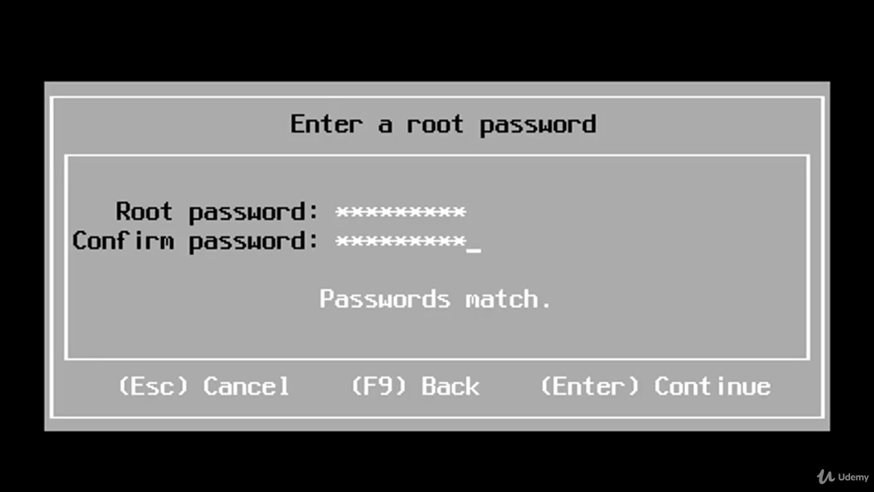
key("Return")
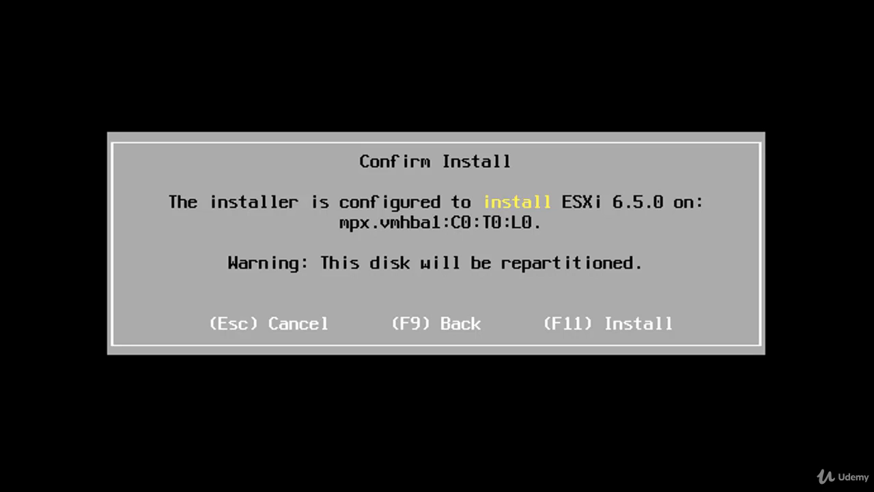
key("F11")
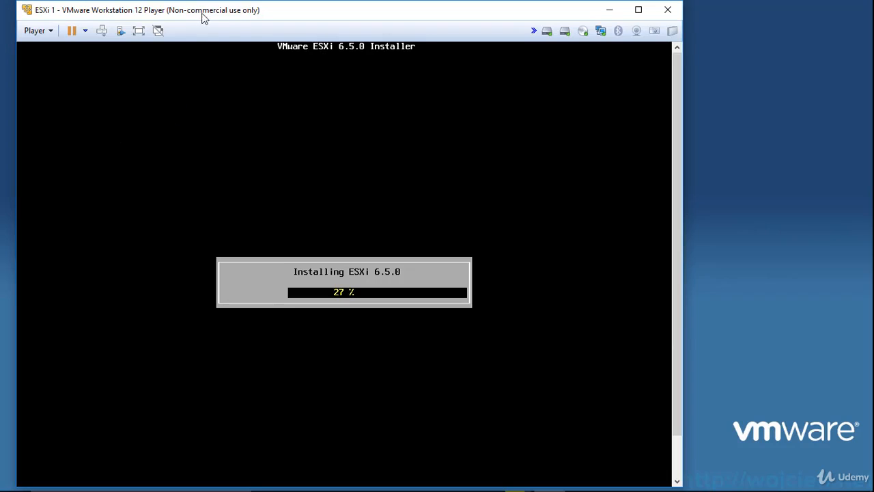
Step: Look through the Power, Removable Devices and Manage options, and switch the virtual machine to full screen
left_click_drag(202, 16, 235, 16)
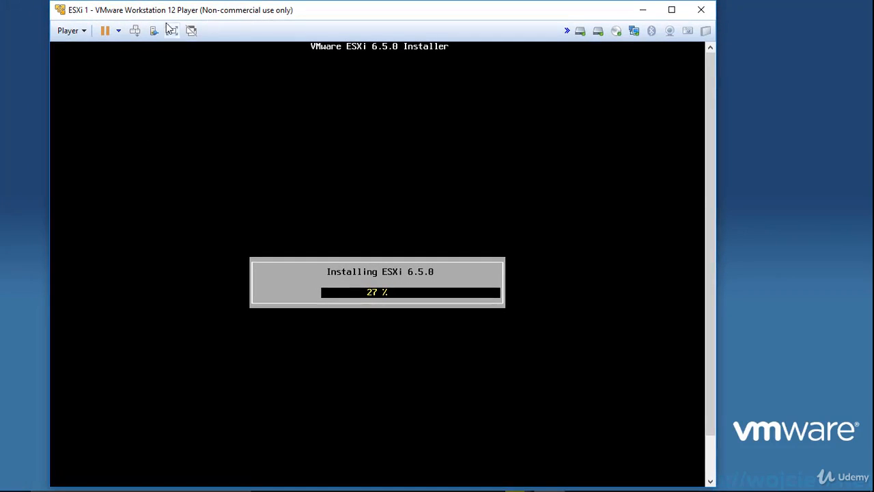
left_click(70, 30)
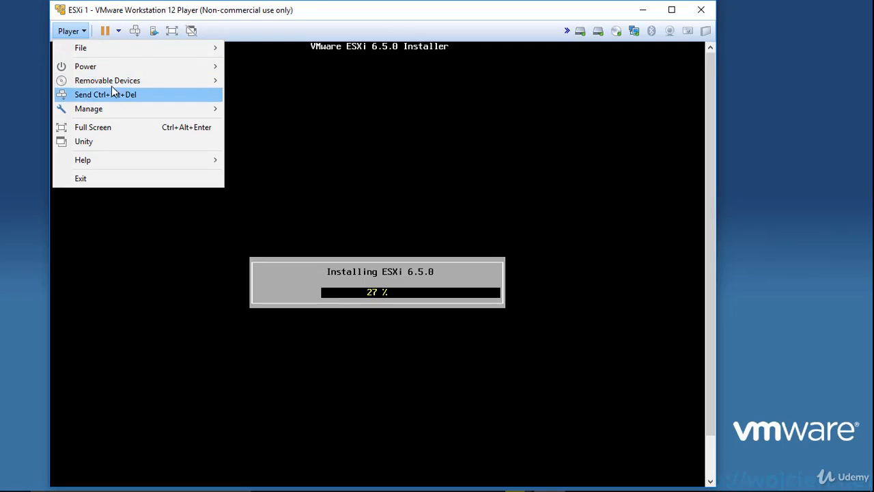
mouse_move(195, 69)
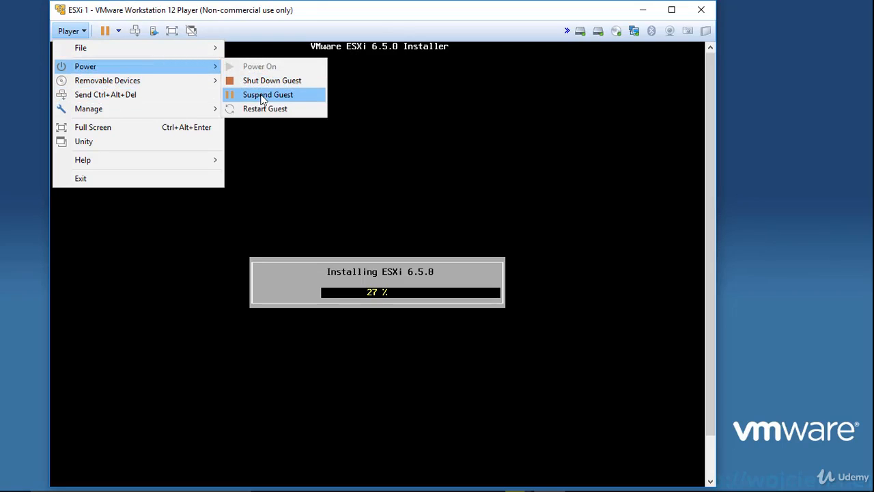
mouse_move(155, 82)
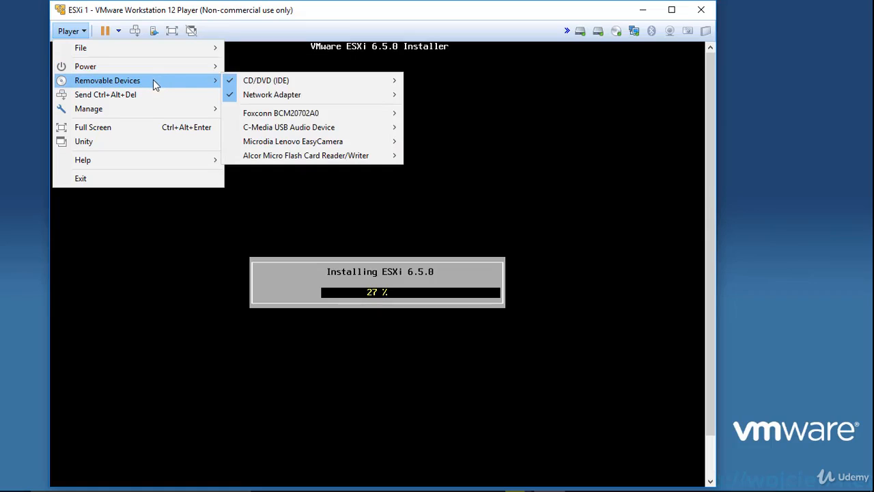
mouse_move(321, 86)
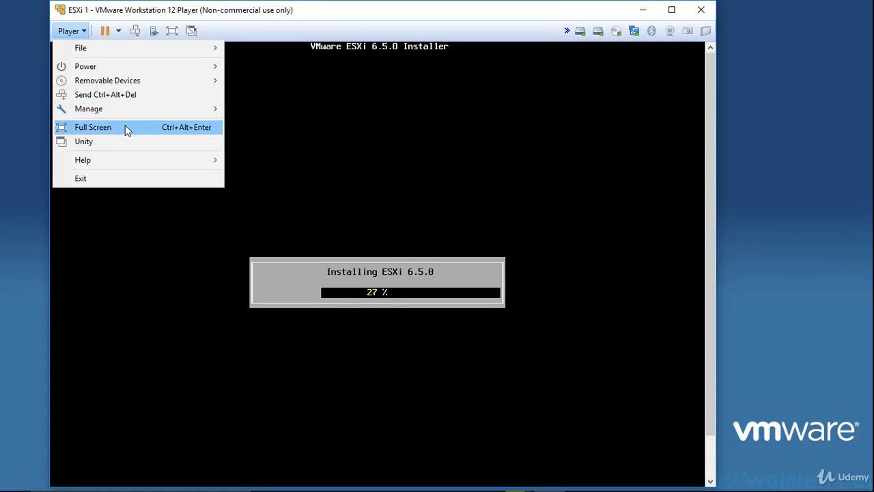
mouse_move(205, 110)
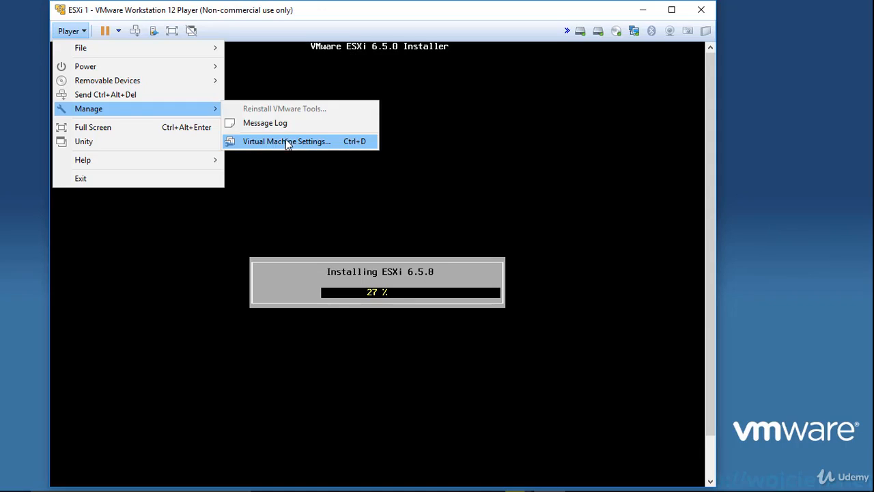
left_click(156, 133)
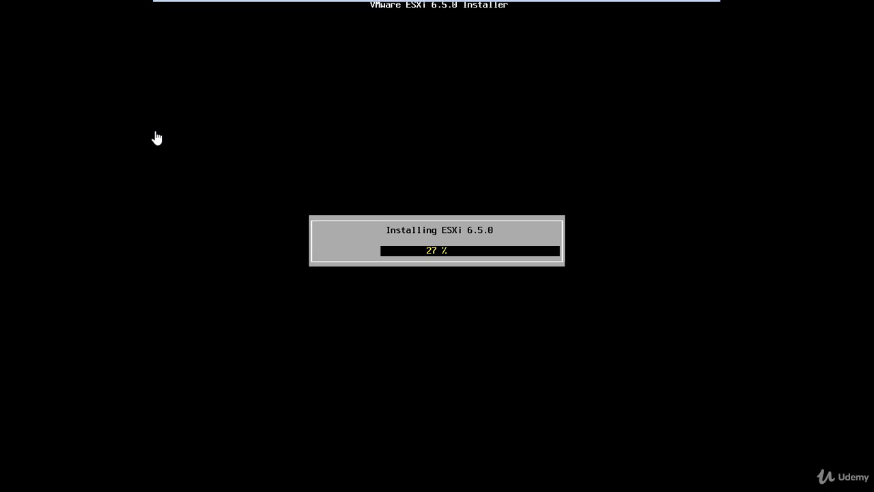
Step: Take the ESXi 1 virtual machine out of full screen and look over the available Player commands without choosing one
mouse_move(312, 2)
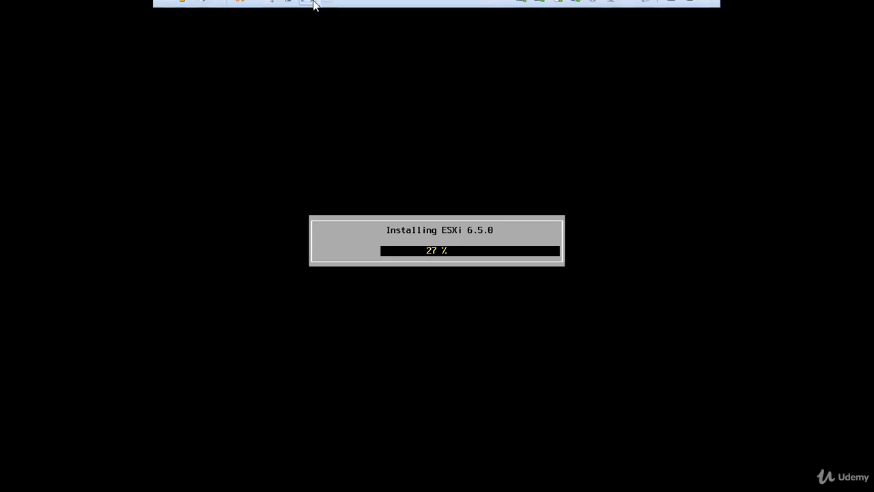
left_click(307, 8)
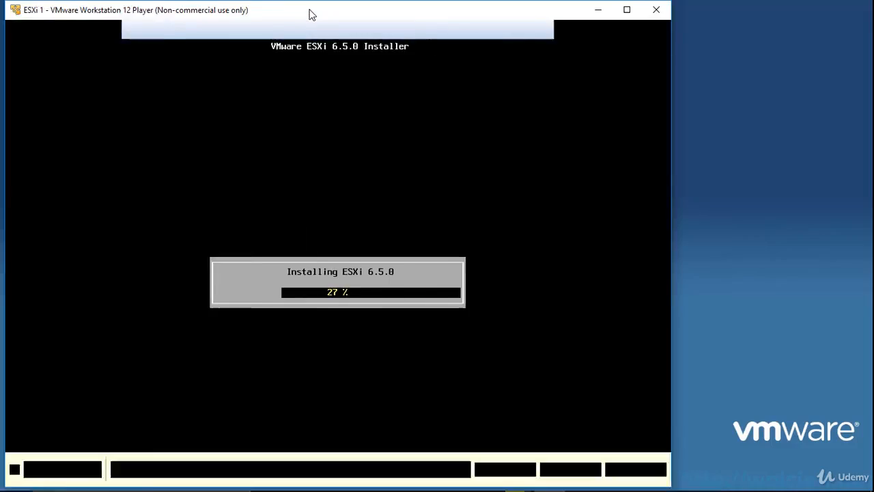
left_click(70, 30)
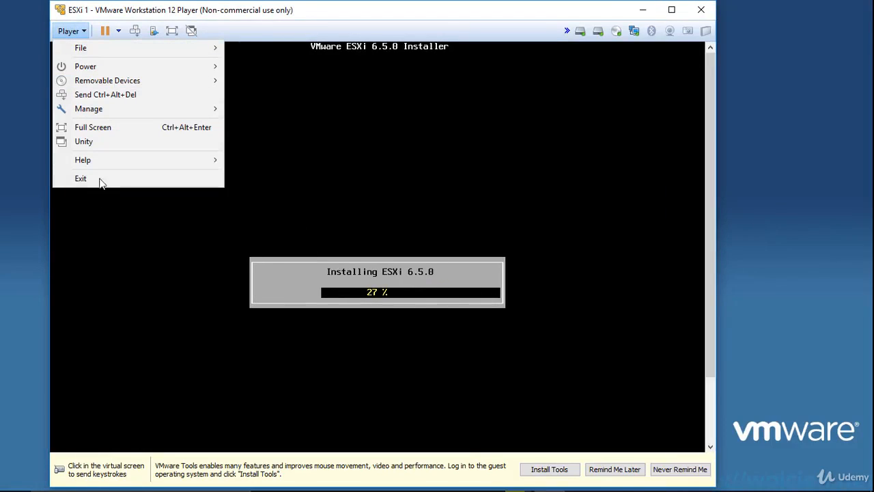
mouse_move(109, 161)
left_click(145, 4)
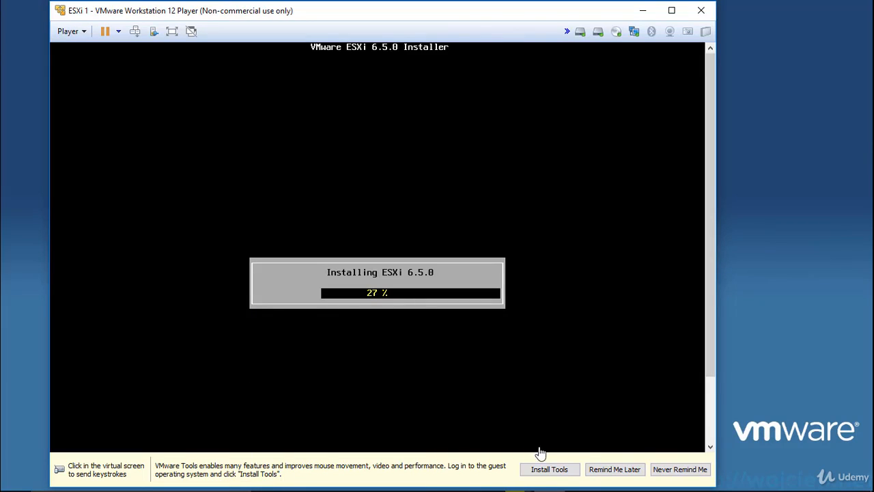
Step: Return the virtual machine to full screen and reboot the server once the ESXi 6.5.0 installation has finished
left_click(171, 31)
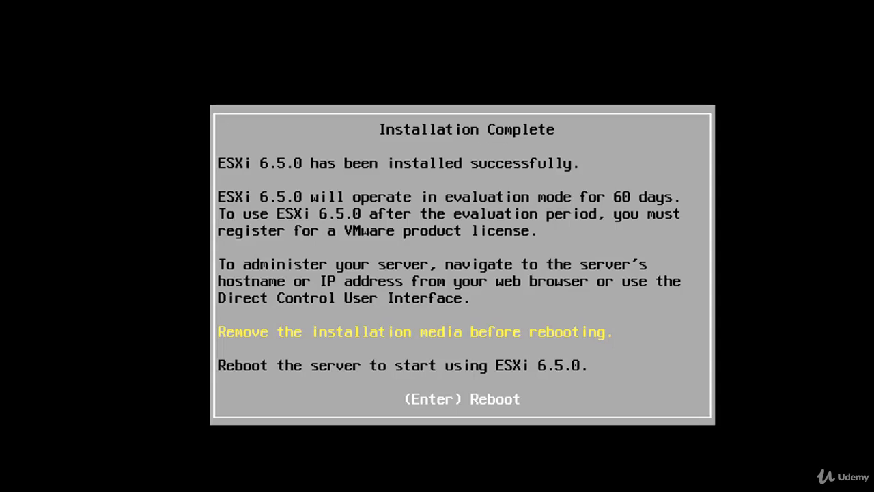
key("Return")
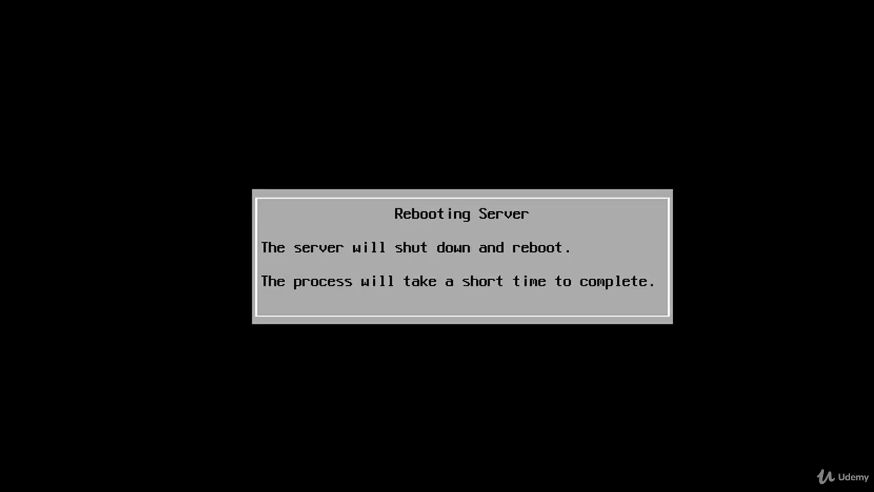